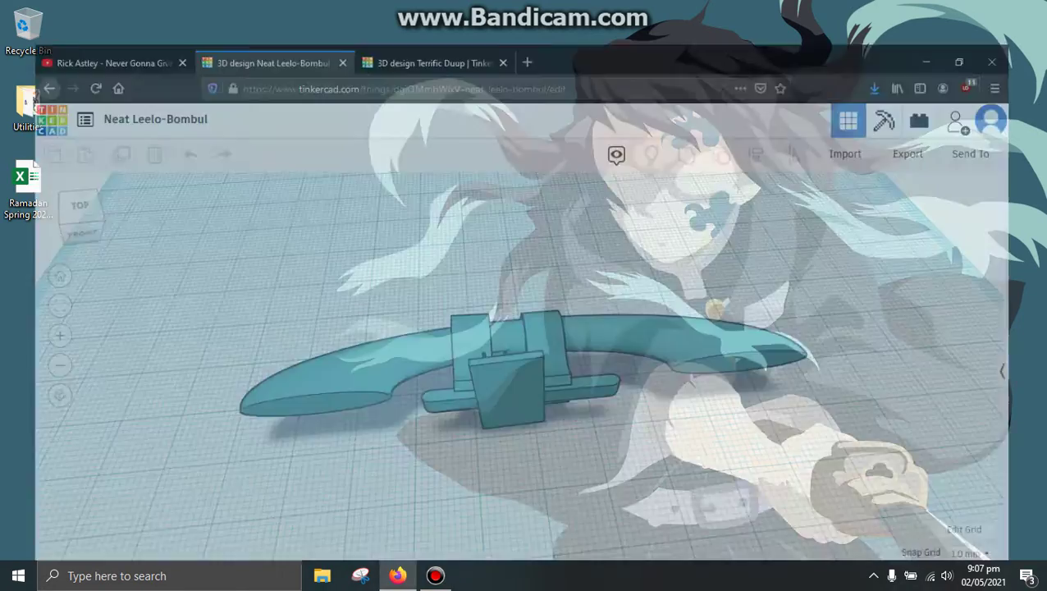
Return from Terrific Duup to Neat Leelo-Bombul and orbit the blue holder diagonally
{"action": "left_click", "coordinate": [419, 13]}
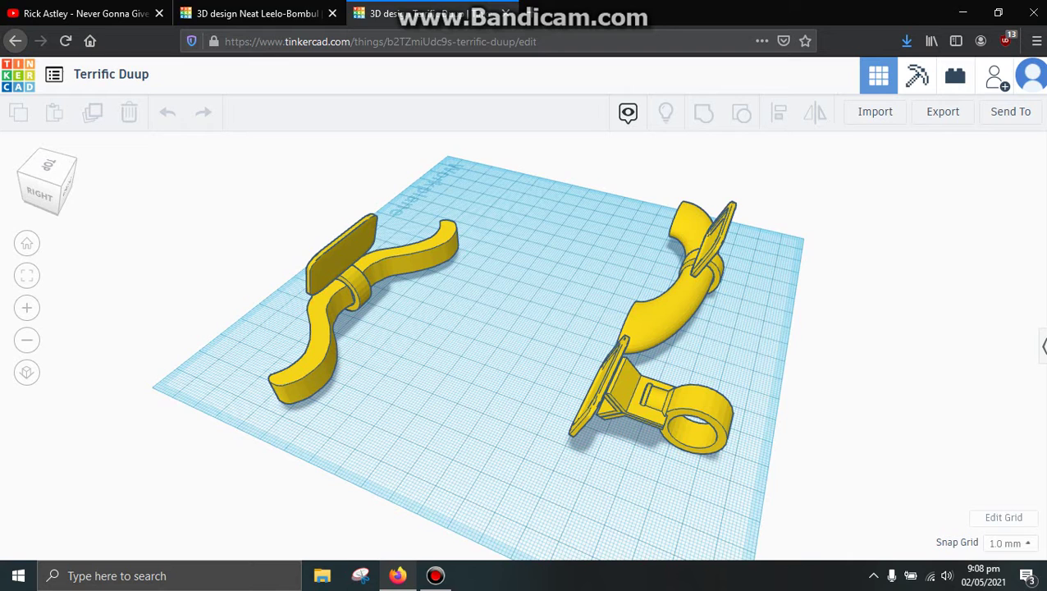
{"action": "left_click", "coordinate": [254, 13]}
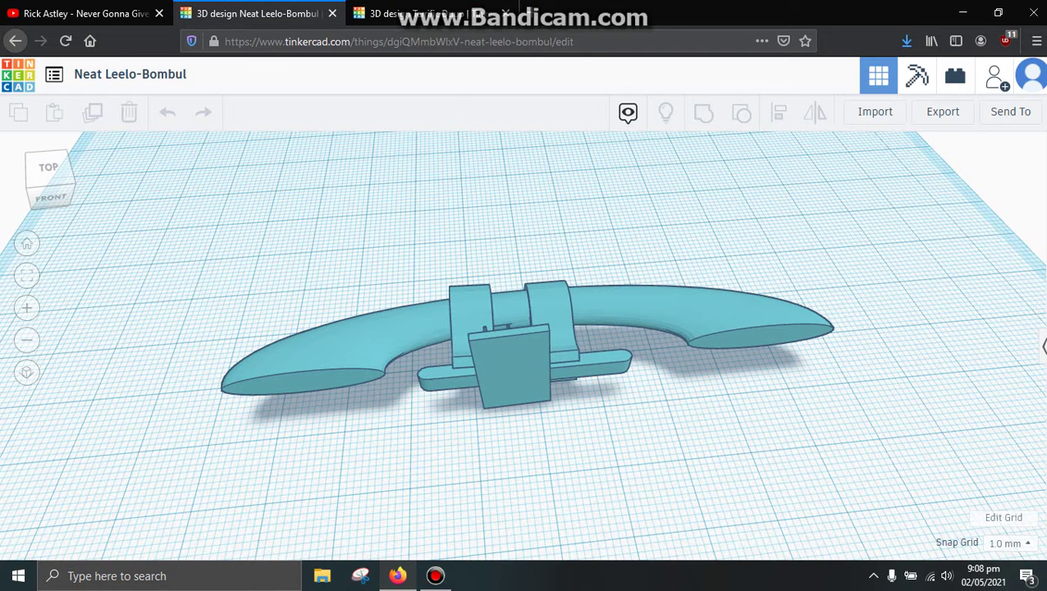
{"action": "right_click_drag", "start_coordinate": [525, 459], "coordinate": [459, 460]}
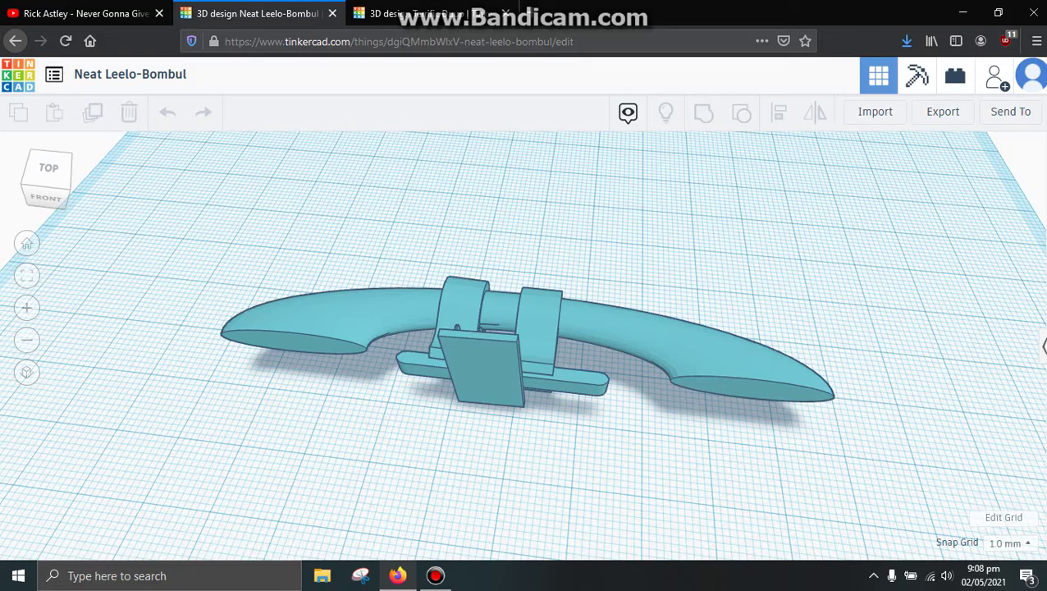
{"action": "right_click_drag", "start_coordinate": [525, 459], "coordinate": [459, 410]}
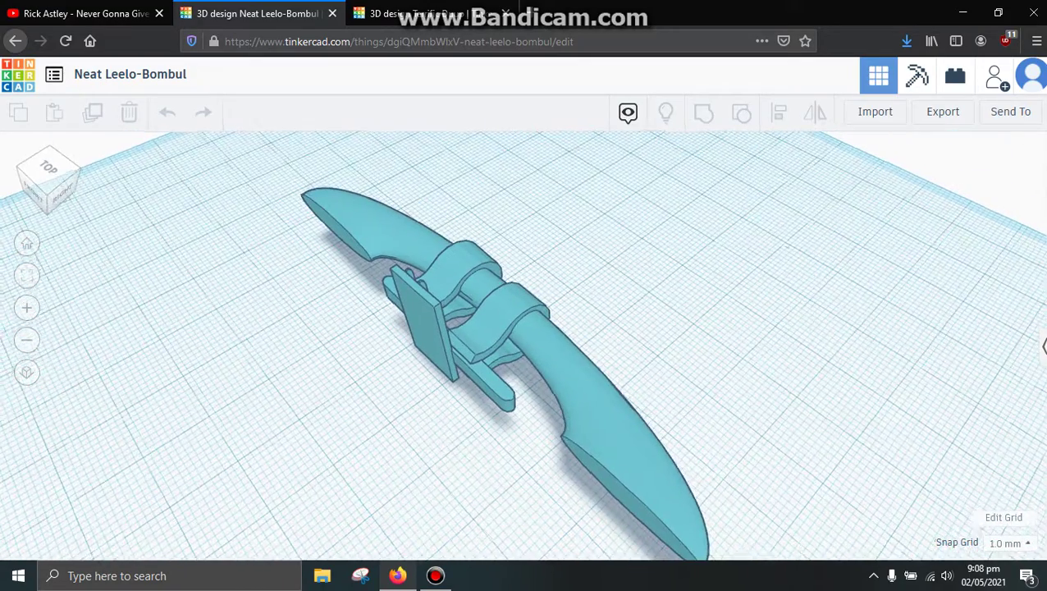
{"action": "right_click_drag", "start_coordinate": [525, 459], "coordinate": [459, 426]}
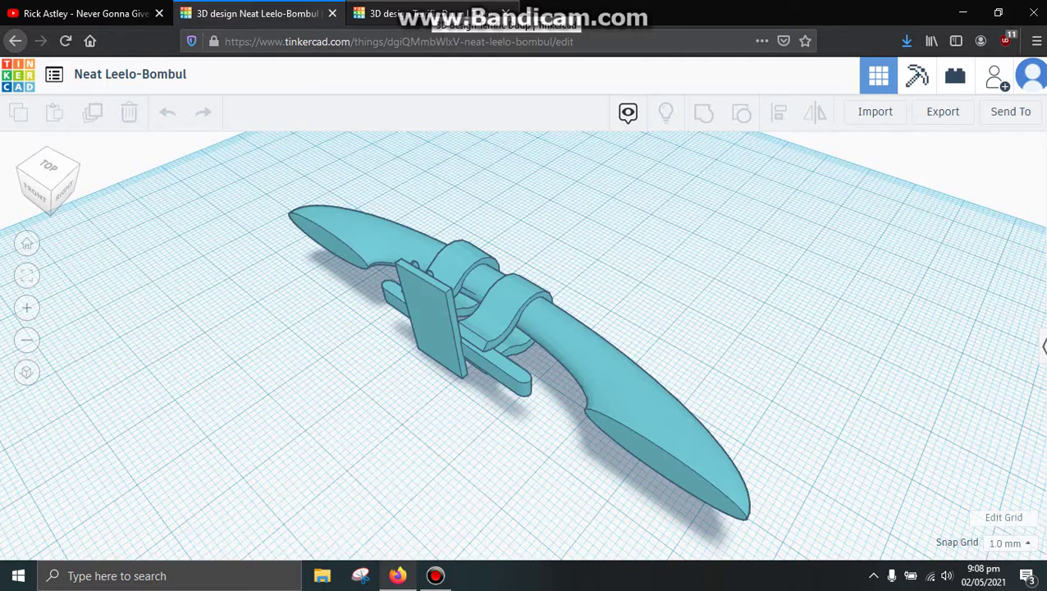
Orbit both yellow Terrific Duup holders through square, front and overview angles
{"action": "key", "text": "ctrl+Tab"}
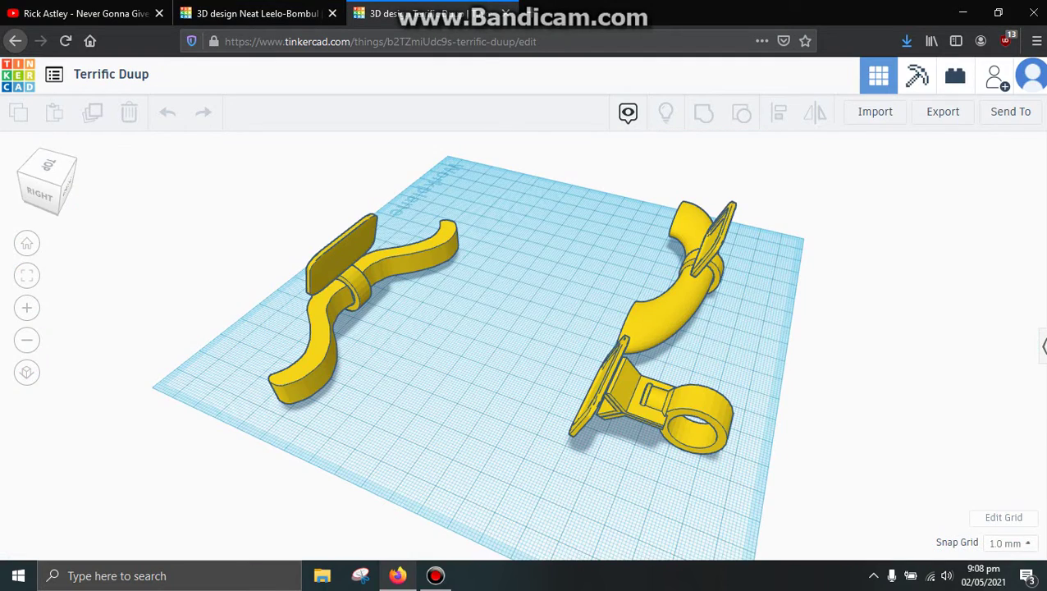
{"action": "right_click_drag", "start_coordinate": [525, 460], "coordinate": [460, 443]}
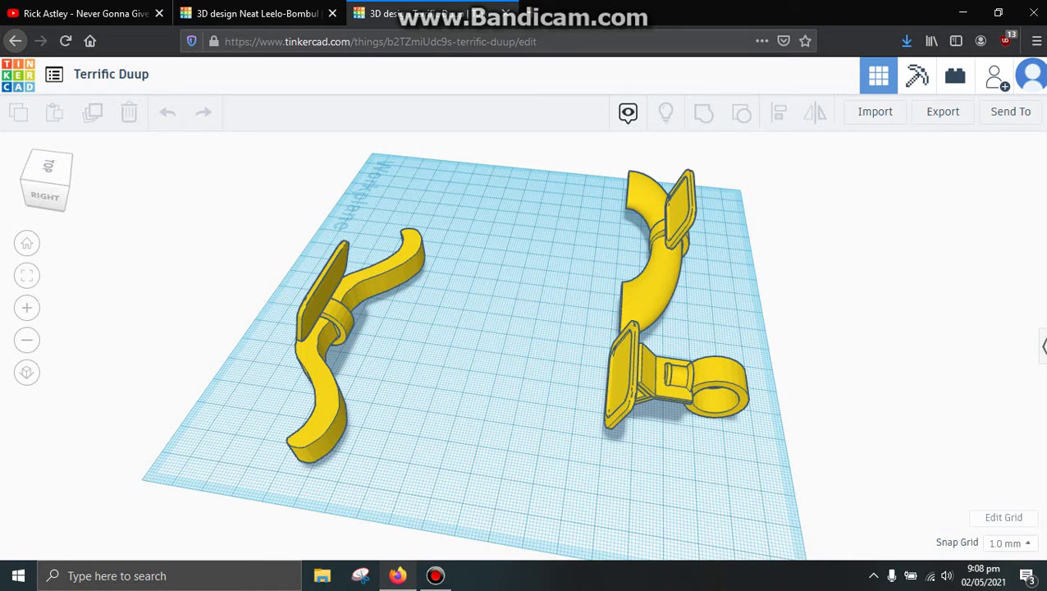
{"action": "right_click_drag", "start_coordinate": [525, 459], "coordinate": [591, 443]}
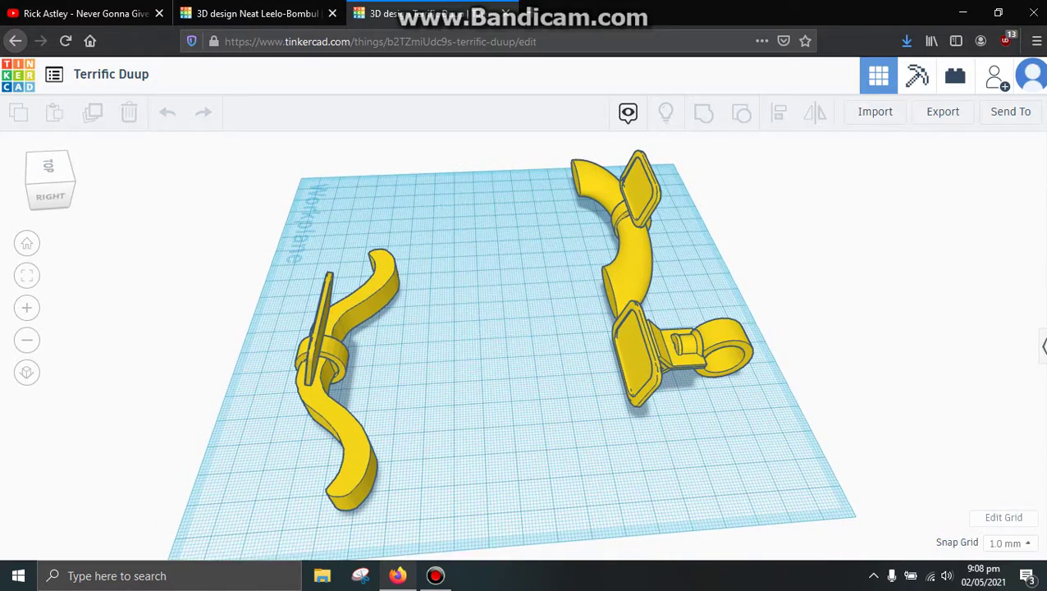
{"action": "right_click_drag", "start_coordinate": [525, 460], "coordinate": [459, 443]}
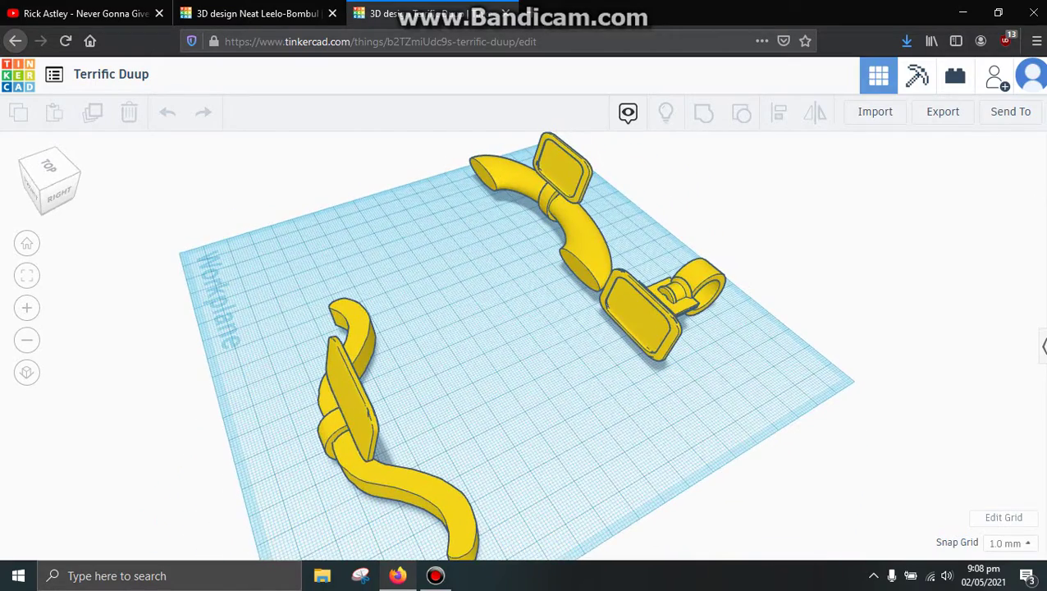
{"action": "right_click_drag", "start_coordinate": [525, 459], "coordinate": [459, 443]}
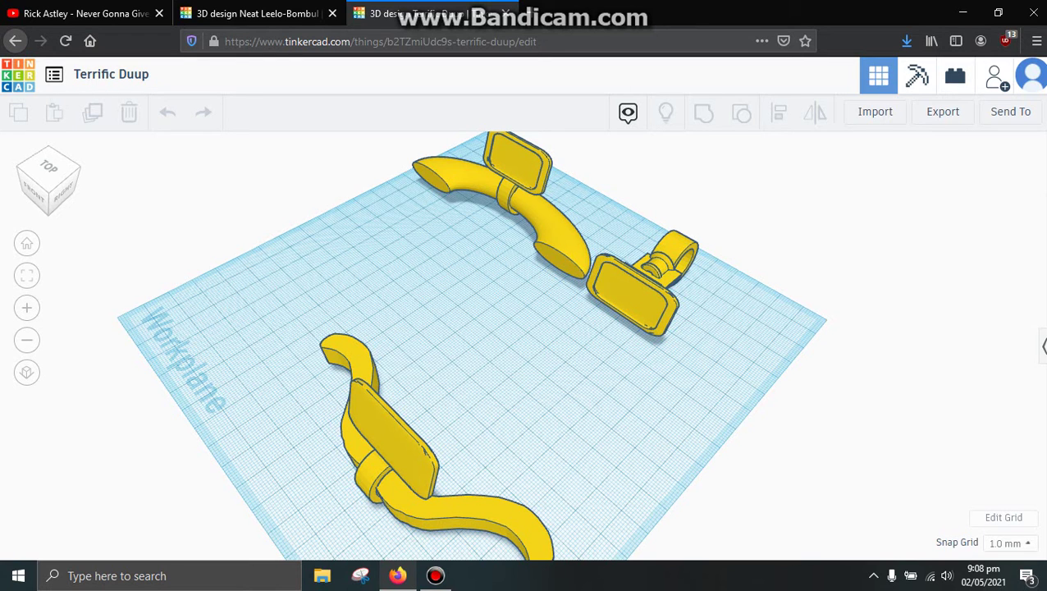
{"action": "right_click_drag", "start_coordinate": [525, 459], "coordinate": [459, 443]}
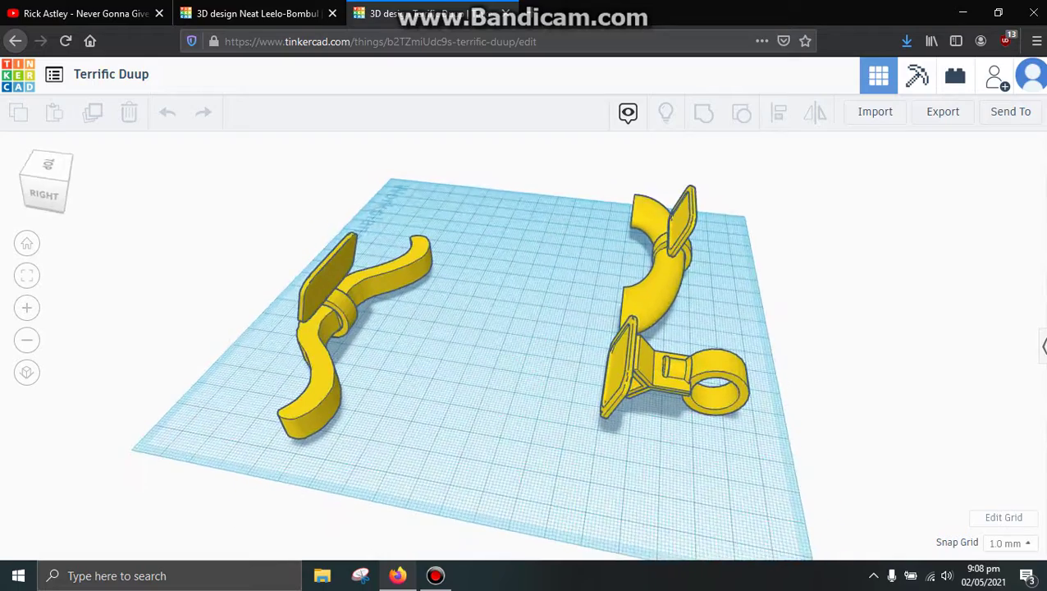
{"action": "left_click", "coordinate": [435, 575]}
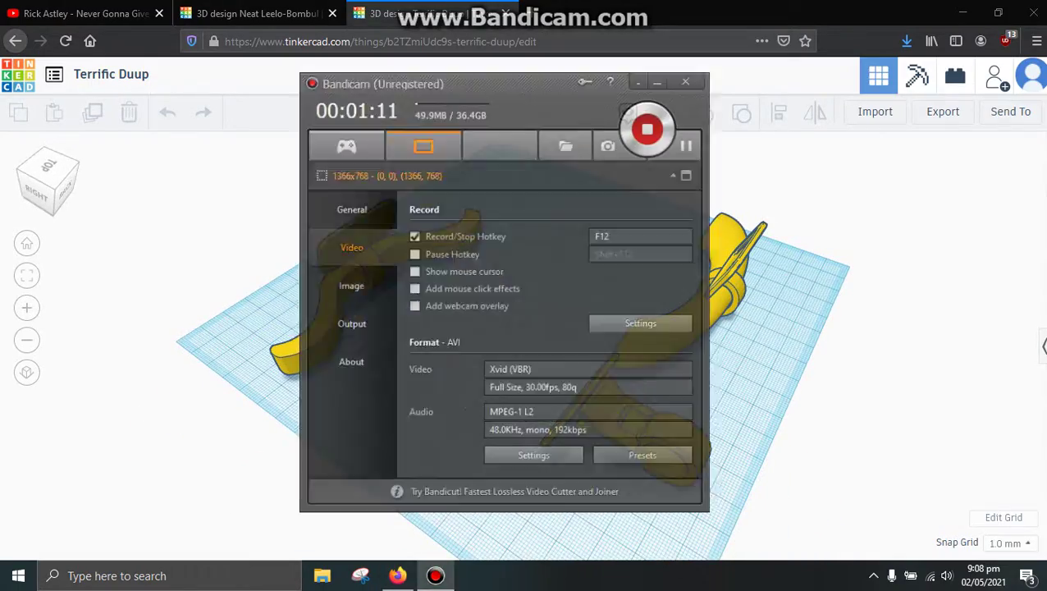